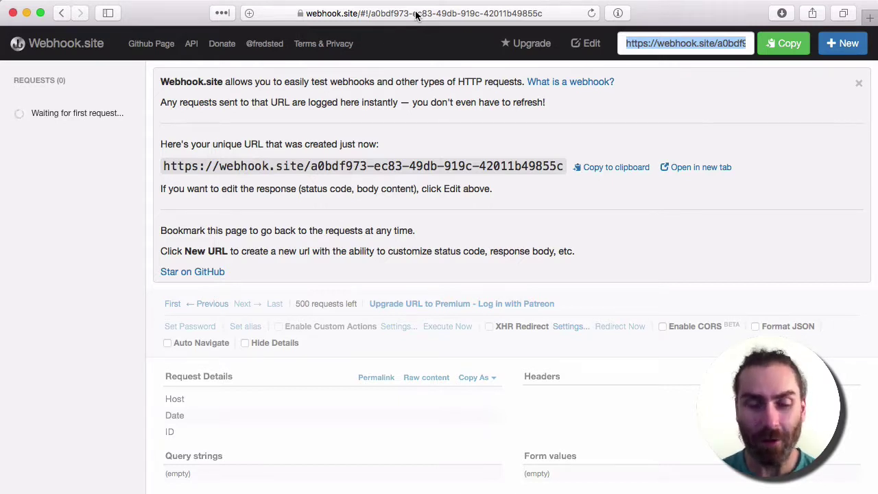
Step: Switch back to the empty WordPress Add Campaign form, leaving Webhook.site's unique URL behind
key("super+grave")
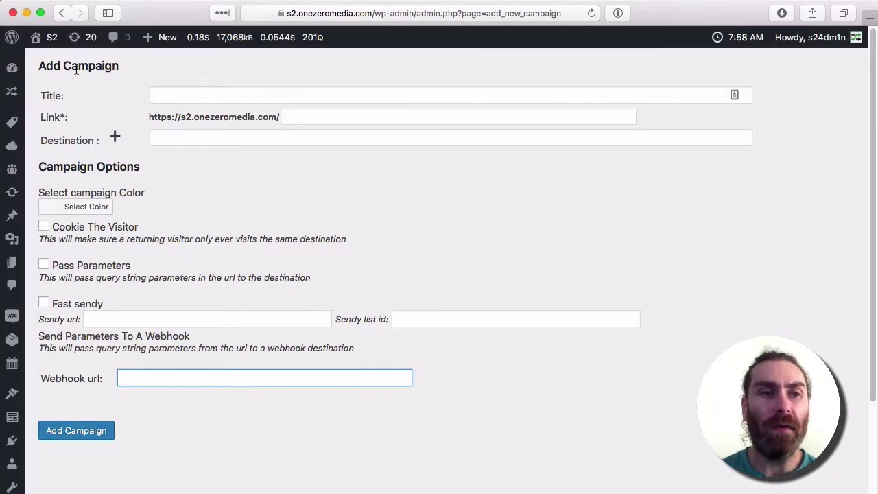
left_click(178, 94)
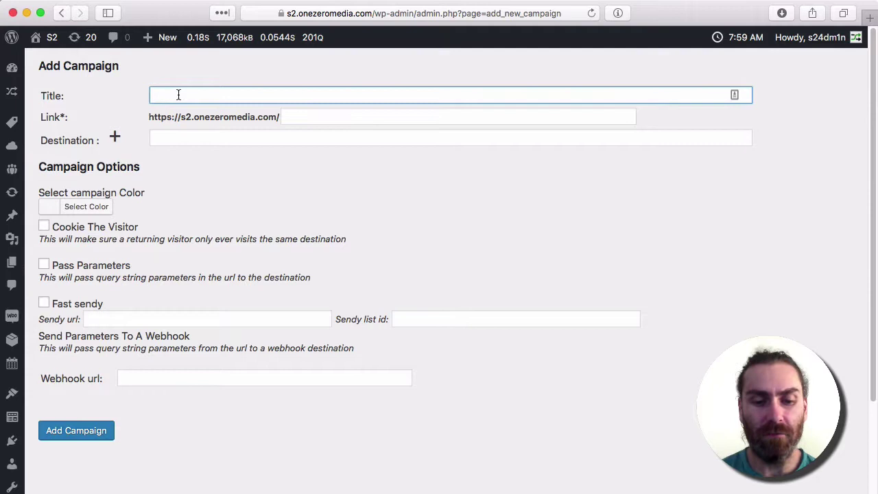
type("We")
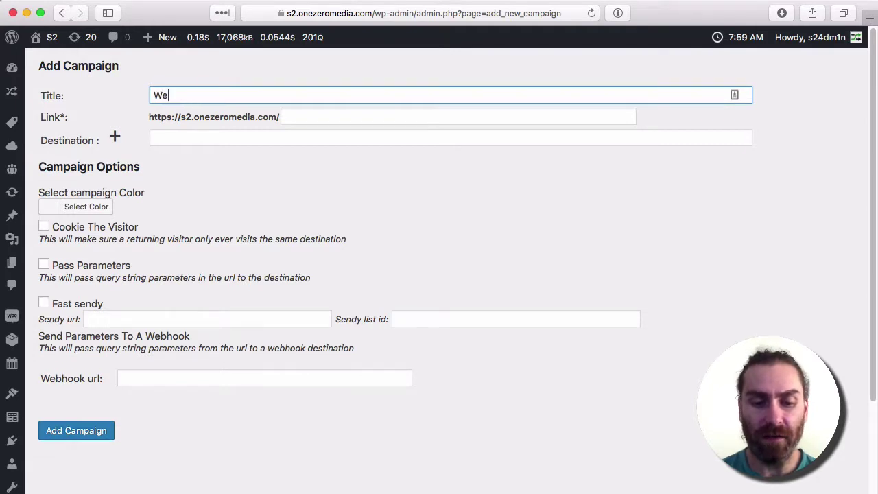
type("bhook Redirect")
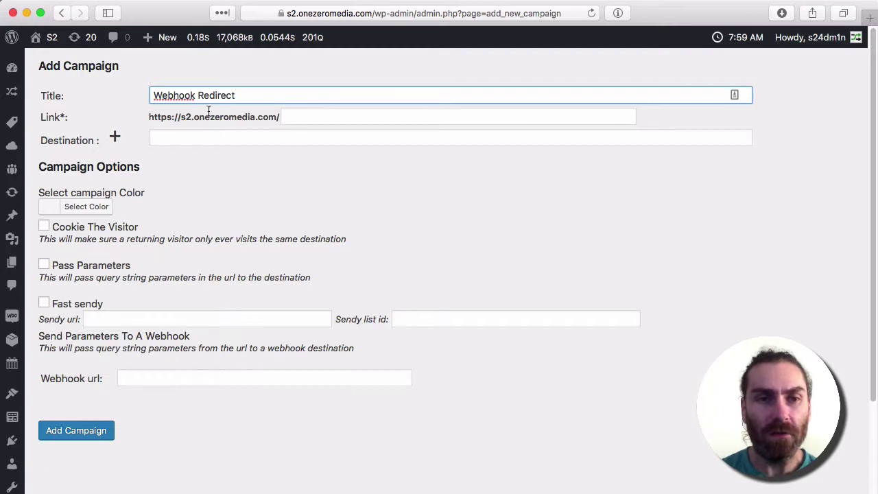
left_click(301, 113)
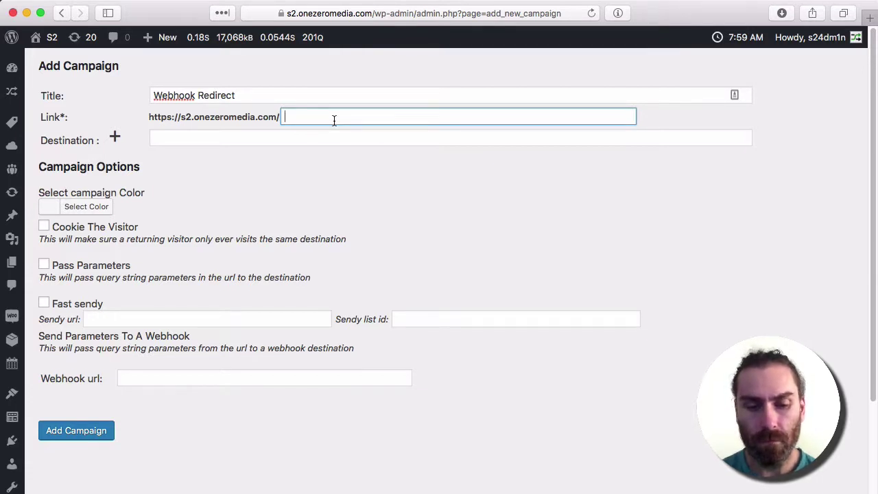
type("cl")
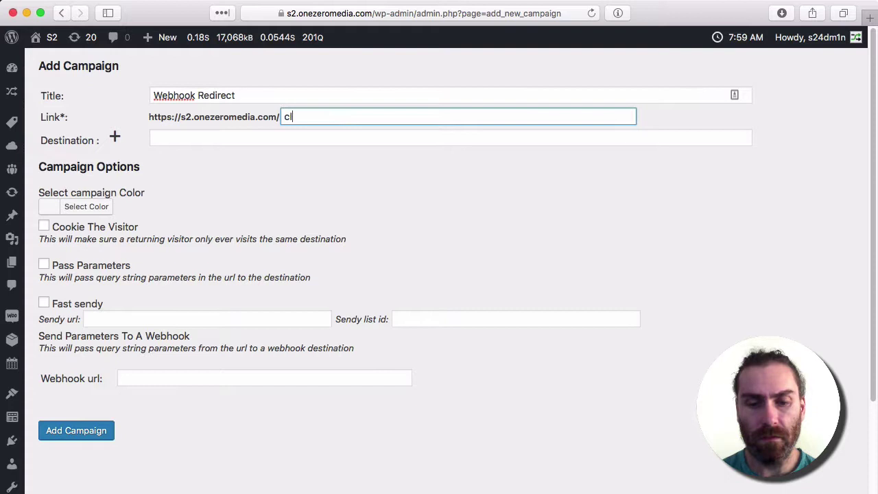
type("ick-")
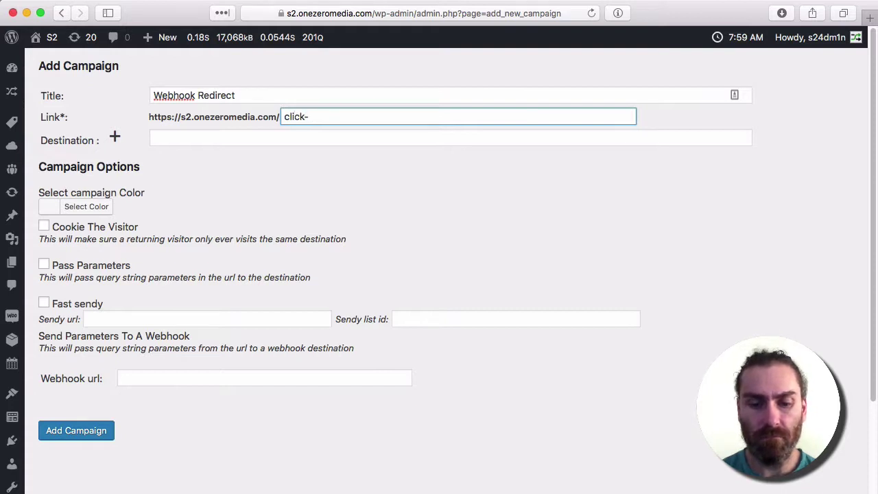
type("me")
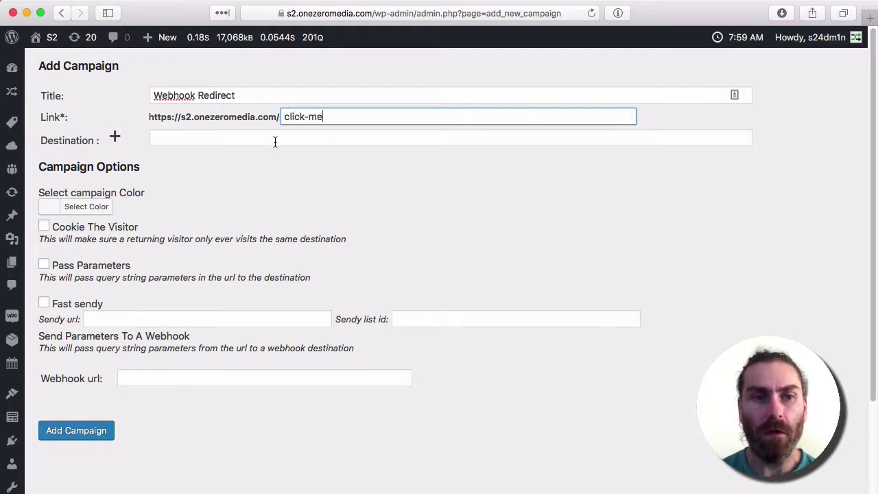
left_click(274, 139)
type("h")
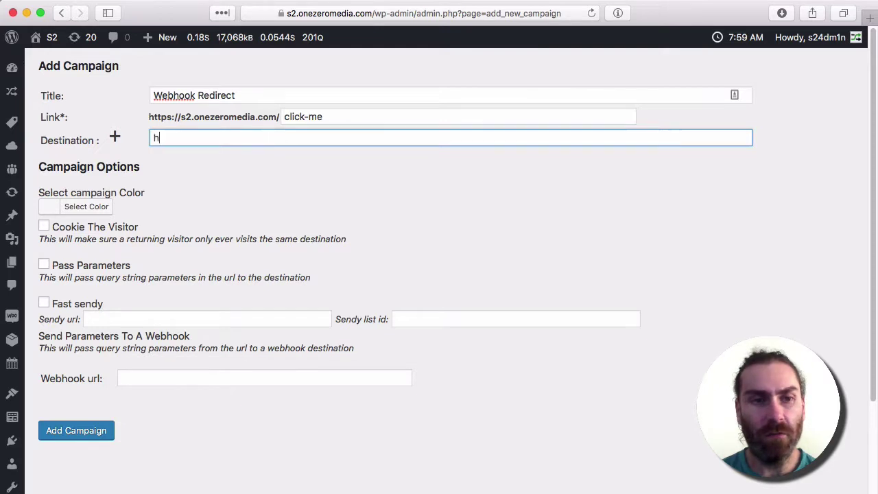
type("ttp")
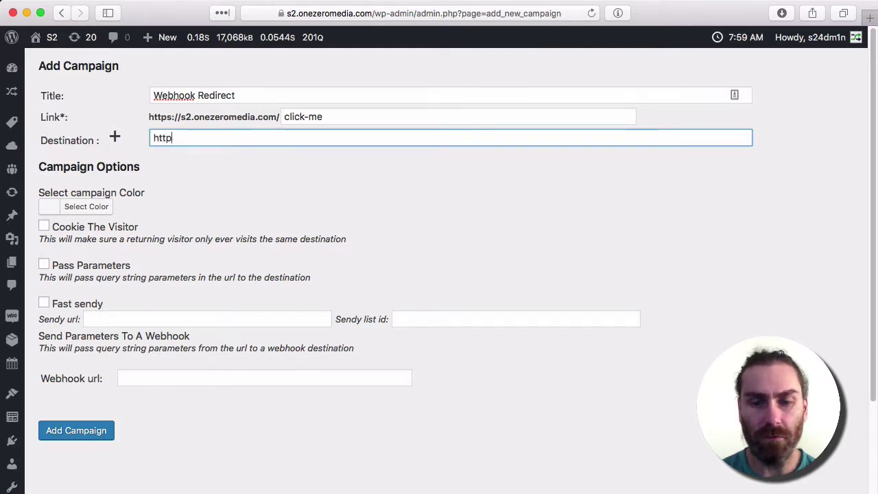
type("://google")
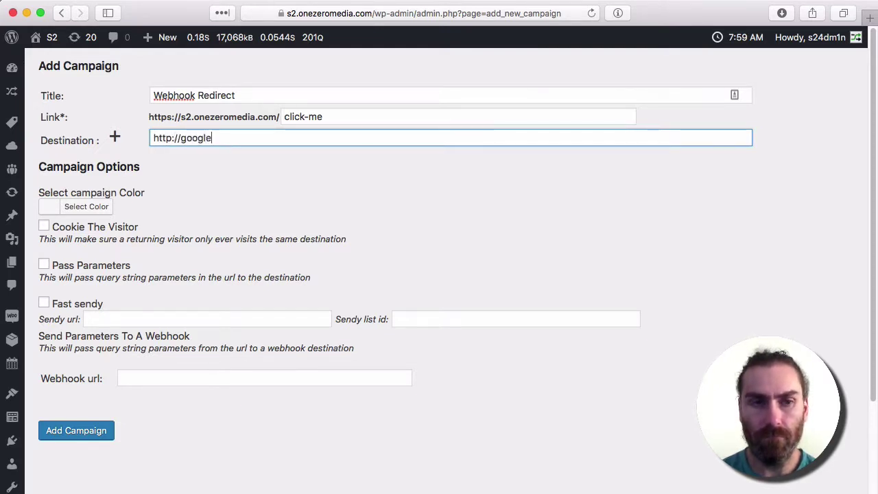
type(".com")
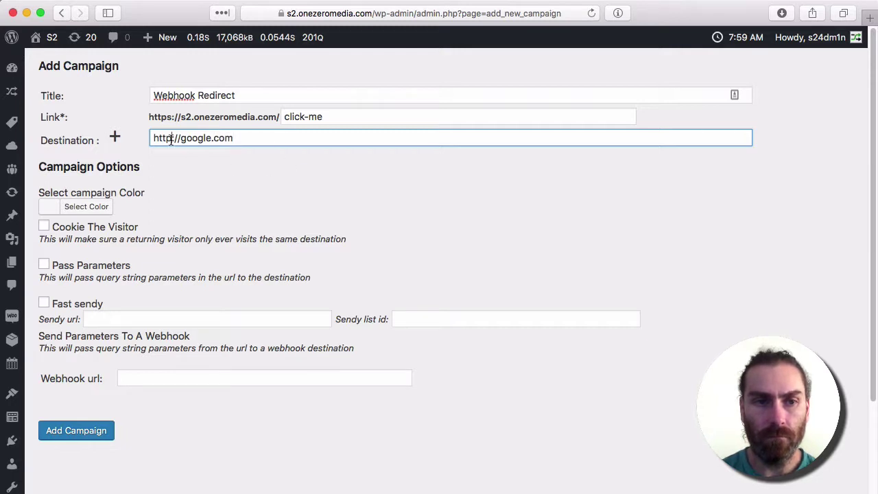
left_click(171, 138)
type("s")
left_click(238, 170)
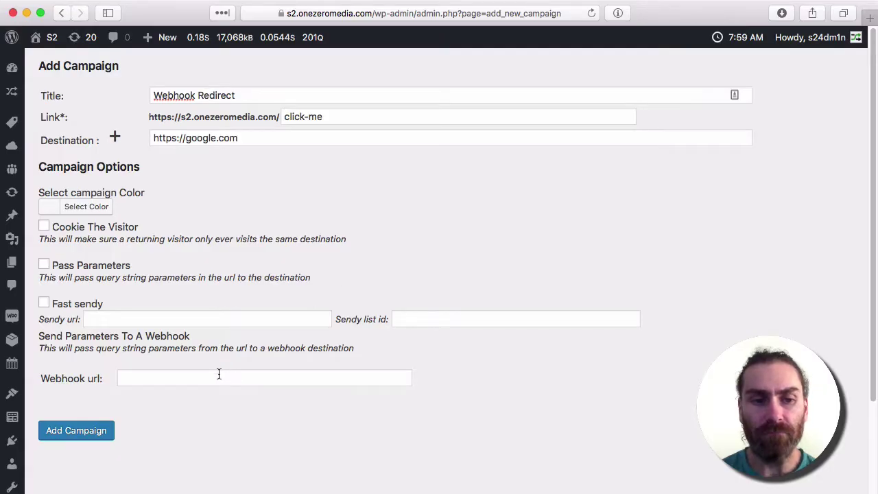
Step: Paste the Webhook.site URL into the Webhook url field and enable Pass Parameters
left_click(218, 374)
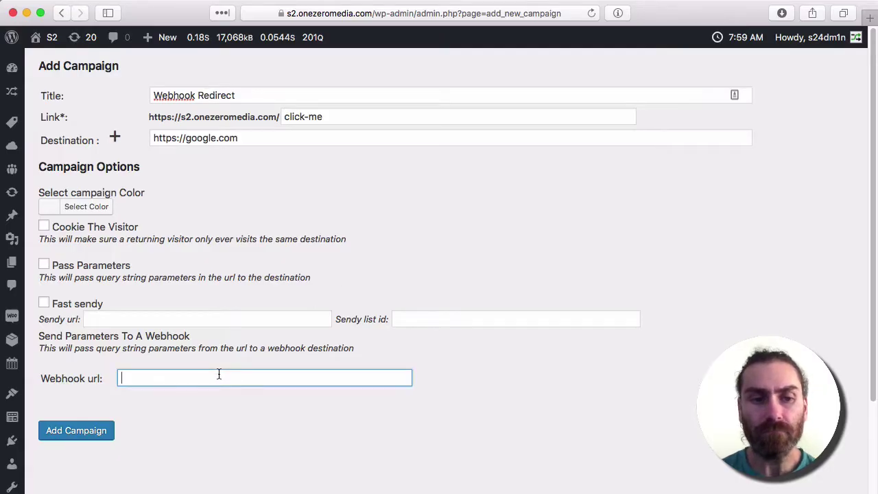
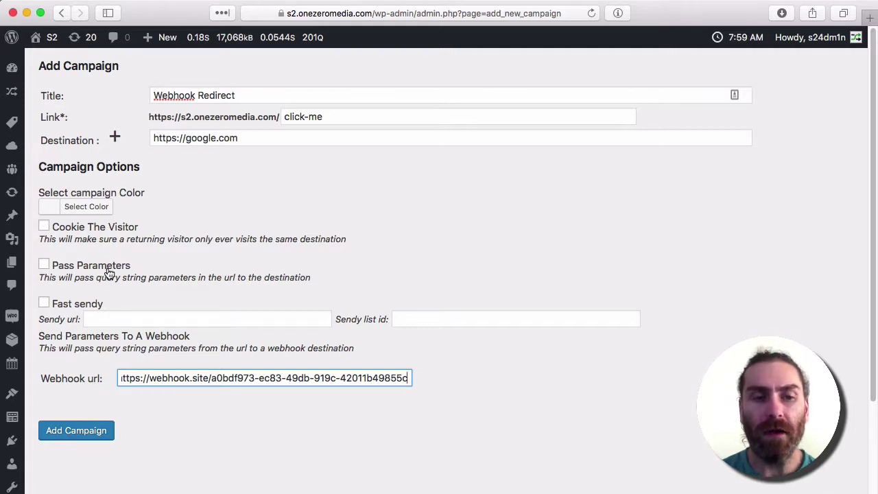
left_click(272, 138)
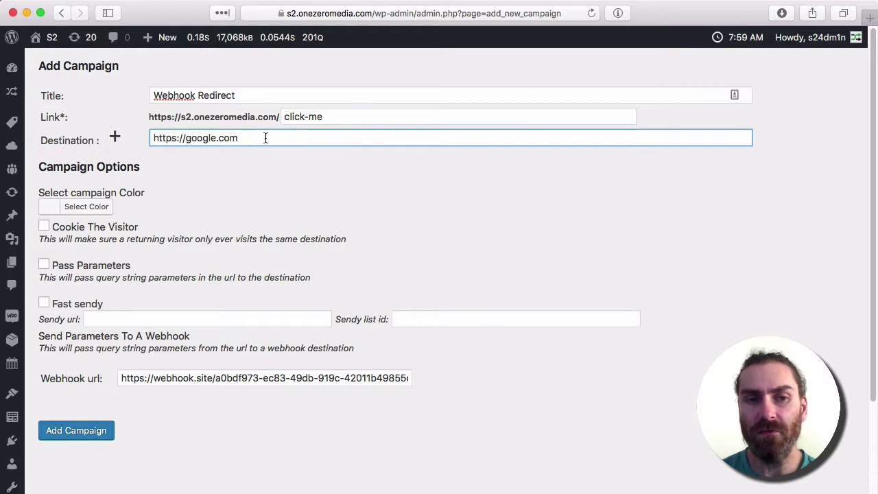
left_click(45, 267)
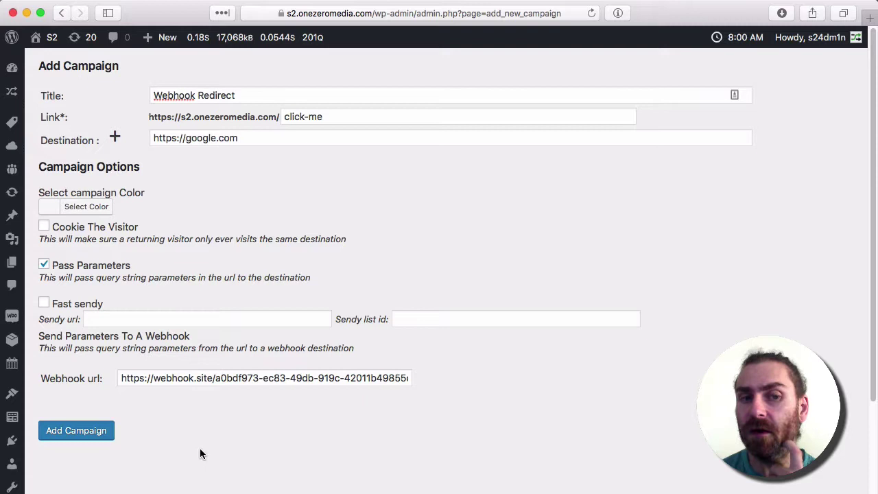
left_click(79, 439)
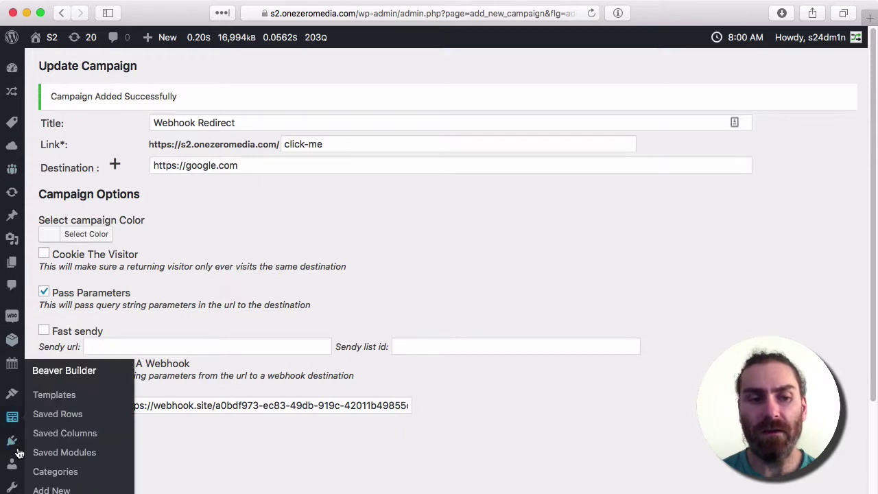
scroll(17, 445, "down", 5)
mouse_move(17, 407)
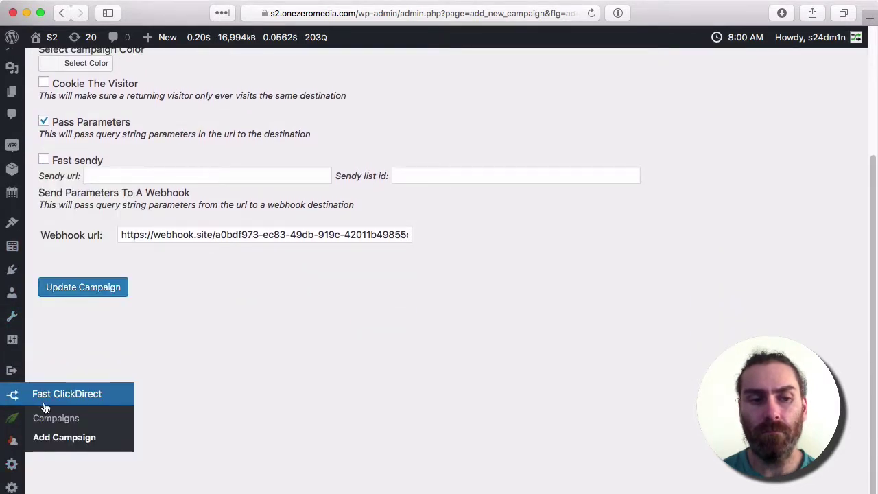
left_click(48, 419)
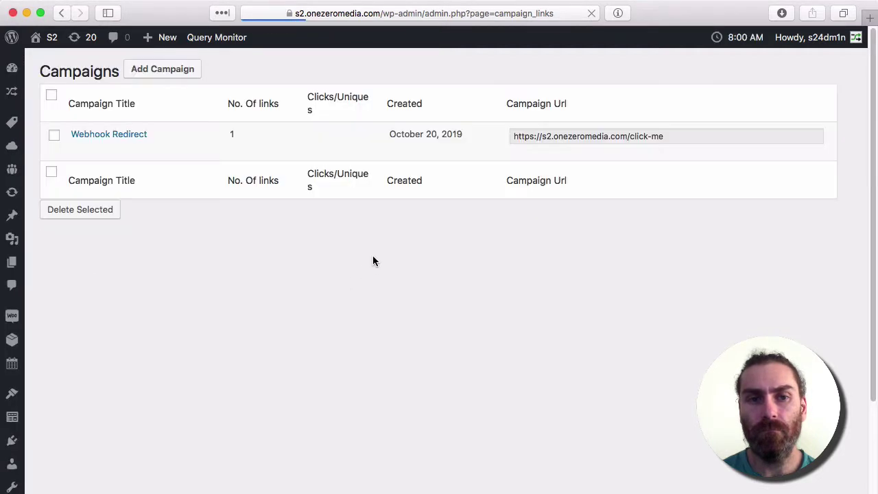
left_click(623, 135)
key("super+c")
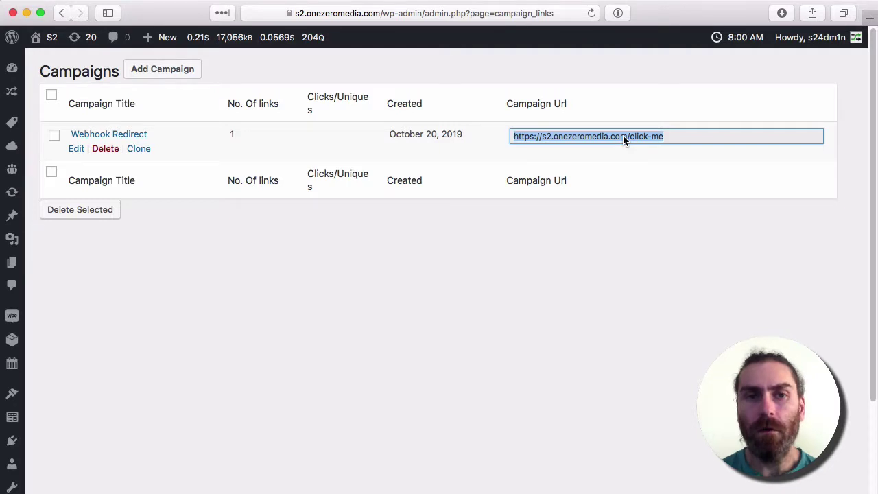
Step: Load the click-me campaign link in a private window with a test name query parameter
key("super+shift+n")
key("super+v")
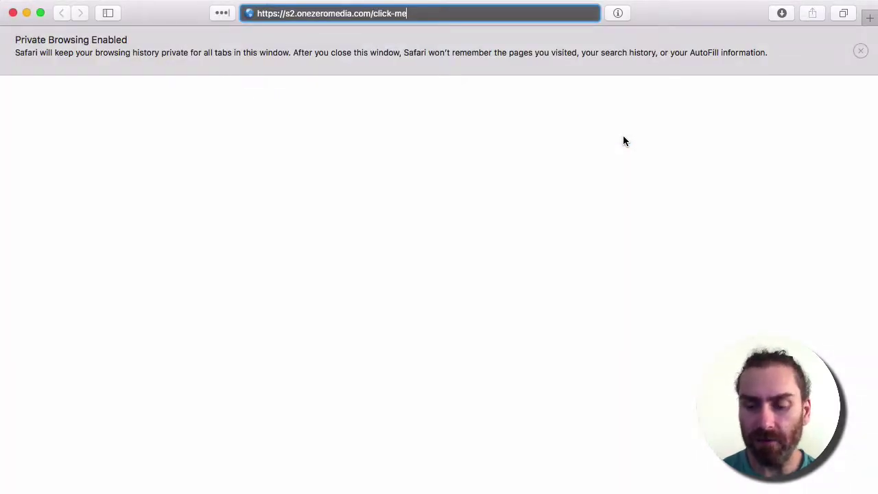
type("/")
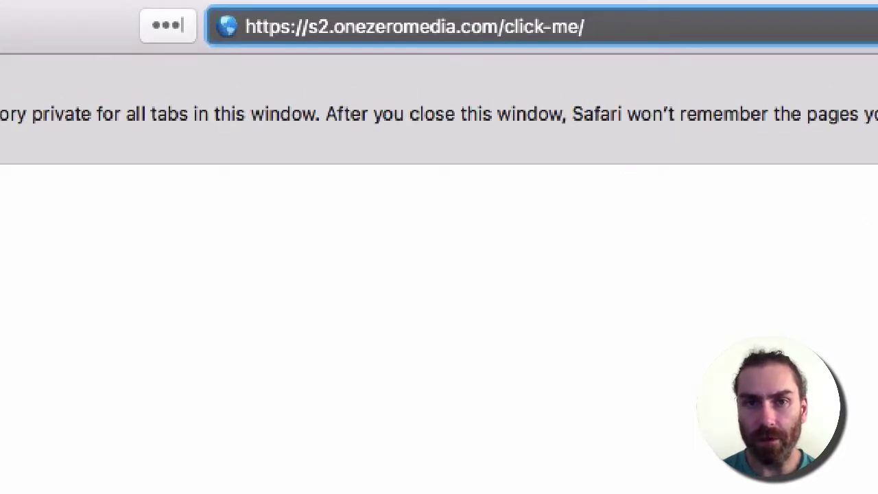
type("?")
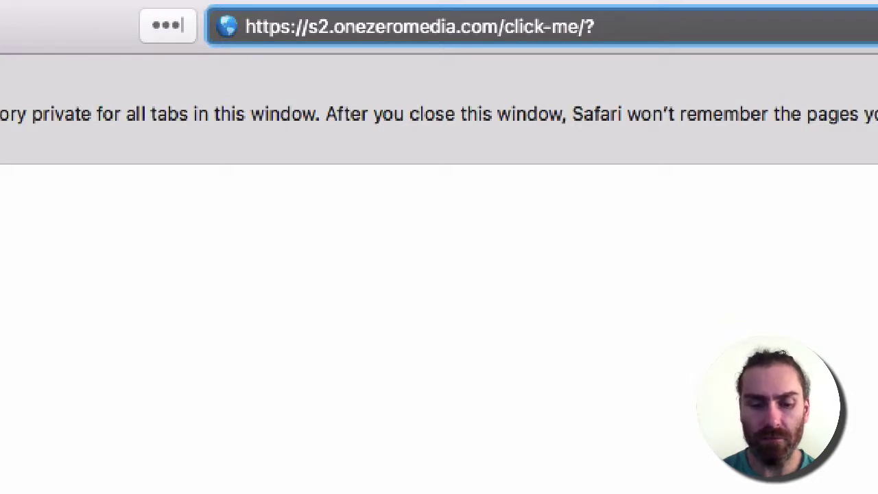
type("name=dave")
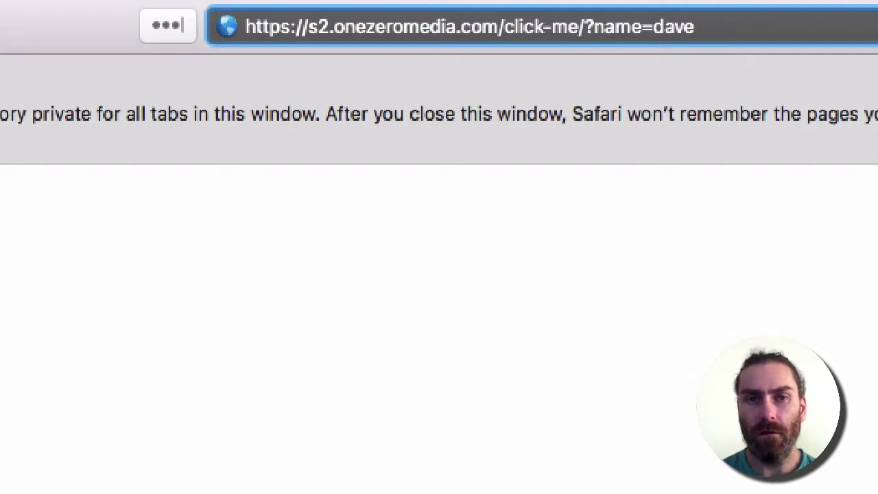
key("Return")
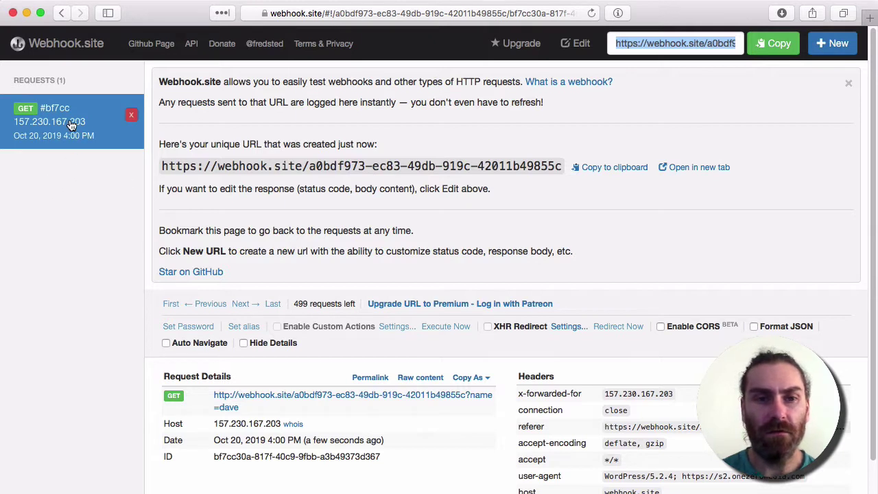
Step: Scroll Webhook.site's received GET request down to its name query string and headers
scroll(274, 403, "down", 3)
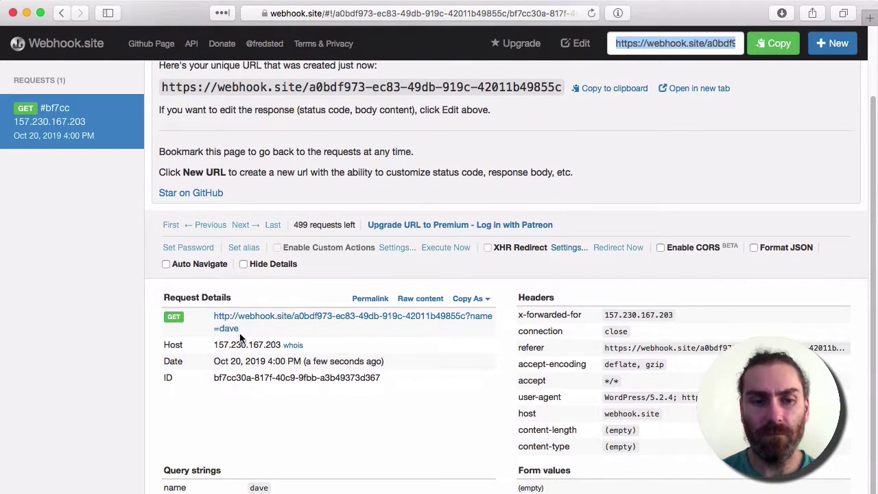